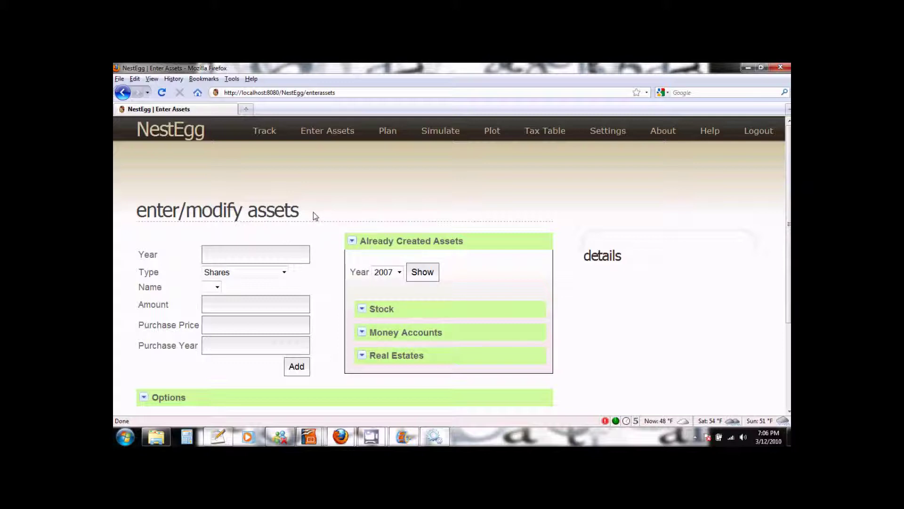
click(285, 274)
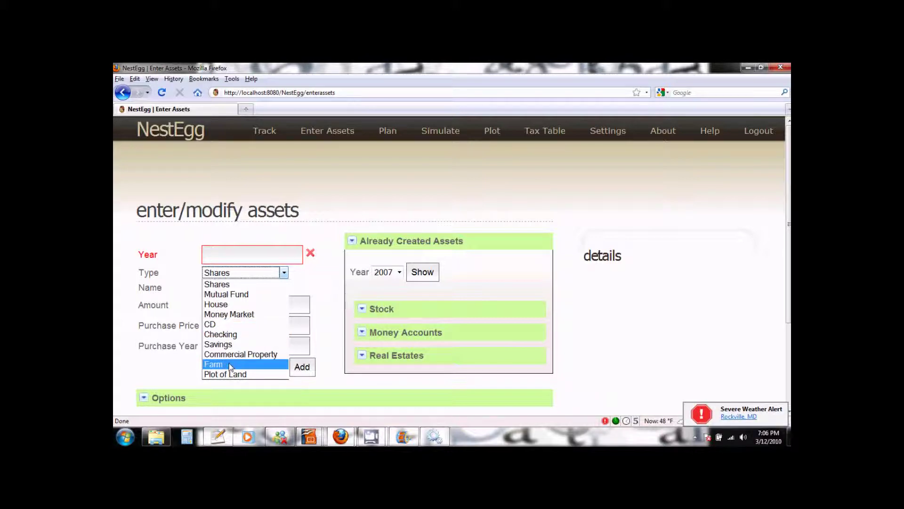
click(335, 215)
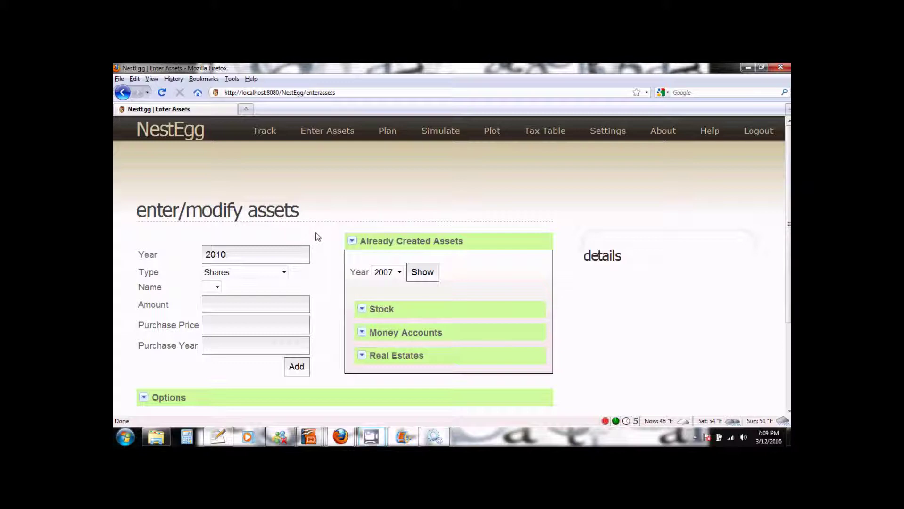
Define the new asset for year 2010 with type Mutual Fund and name Vanguard Retirement Fund.
click(235, 254)
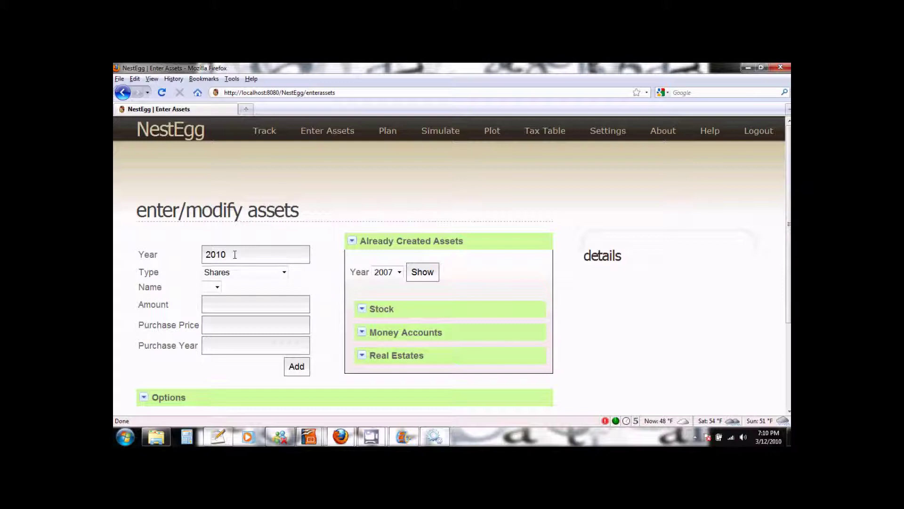
click(283, 273)
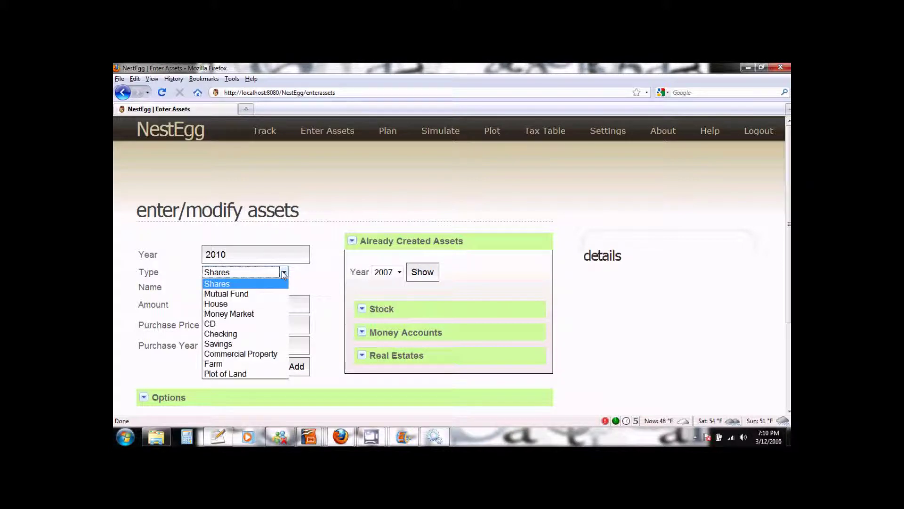
click(253, 295)
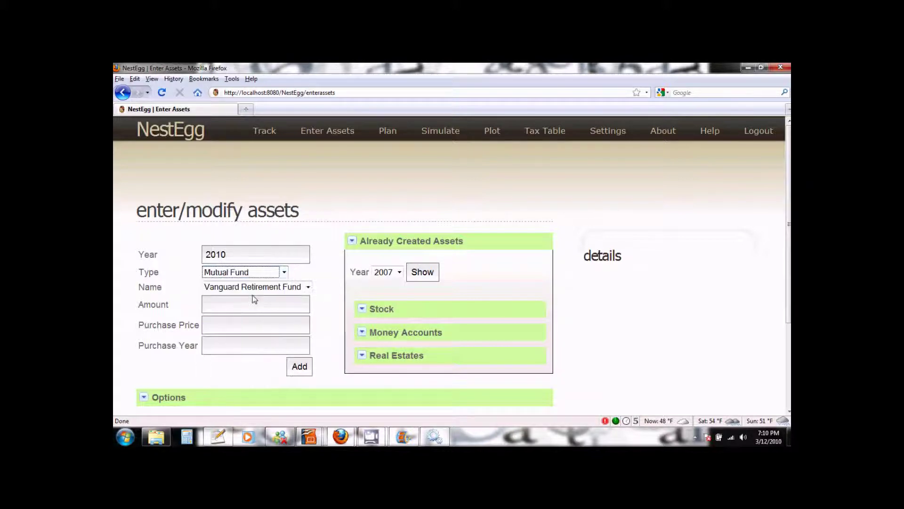
click(307, 288)
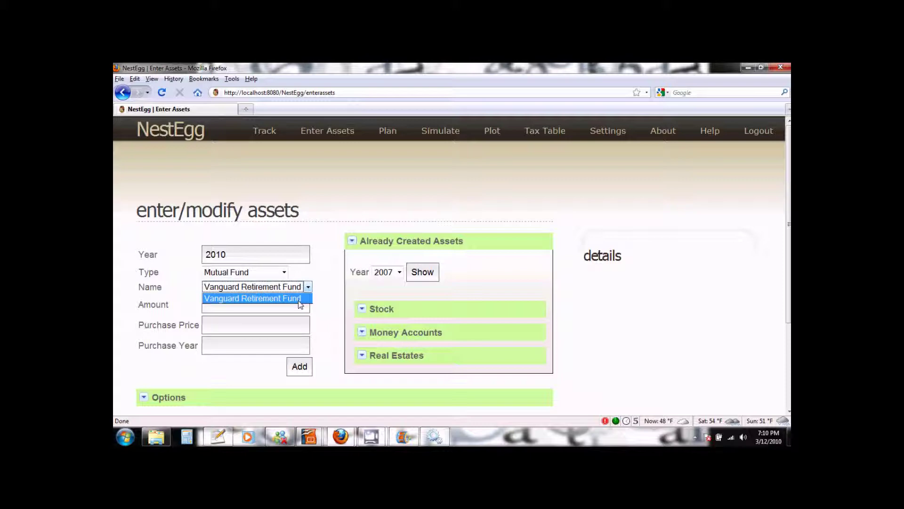
click(300, 300)
Enter amount 10000, purchase price 25 and purchase year 2006 for the mutual fund, and add the asset.
click(245, 304)
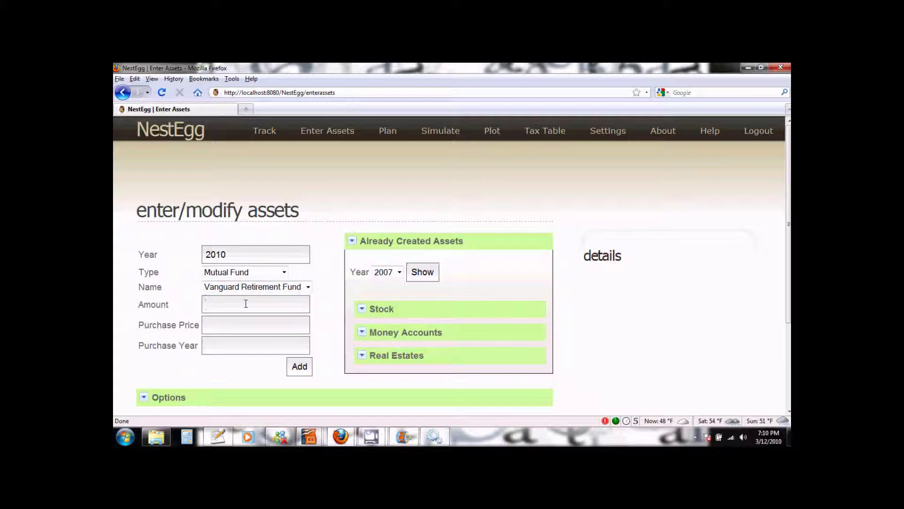
text(1000)
text(0)
text(25)
text(2006)
click(301, 367)
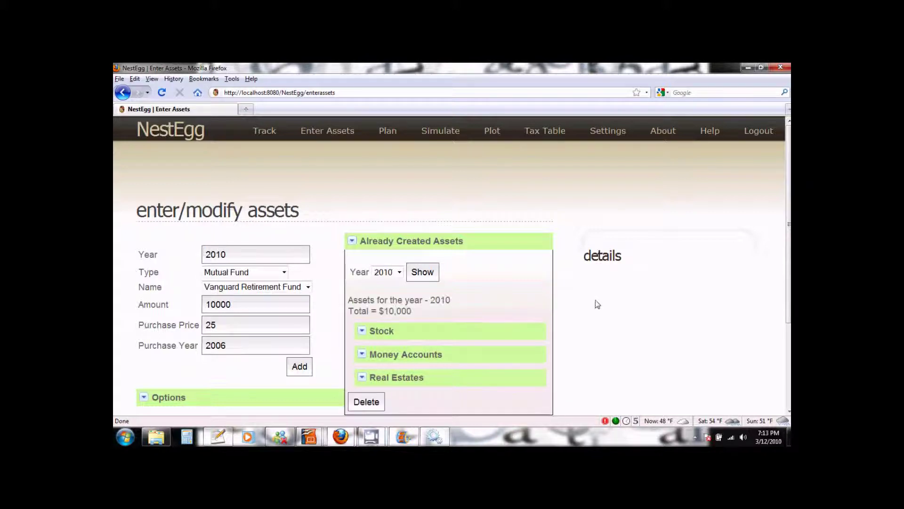
Show the already created assets for 2010 and check the stock entries, collapsing the stock list when done.
click(399, 272)
click(391, 314)
click(426, 276)
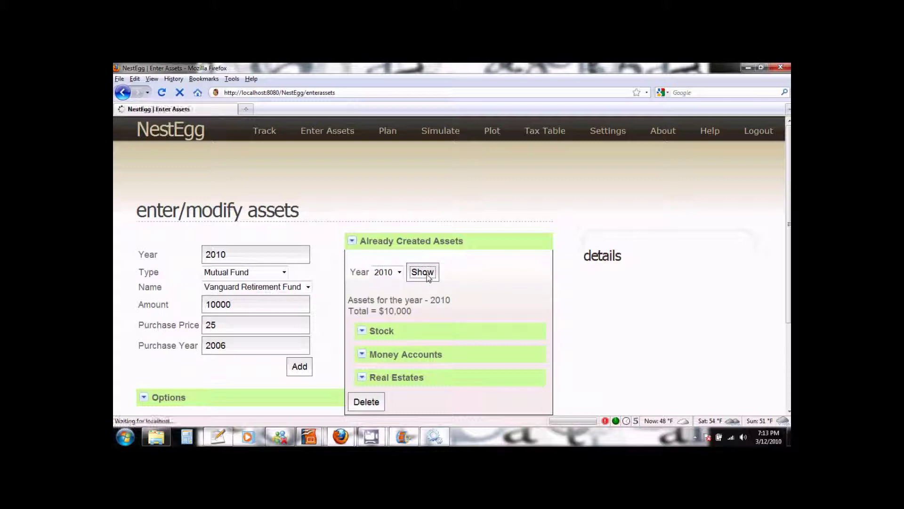
scroll(546, 287, down, 1)
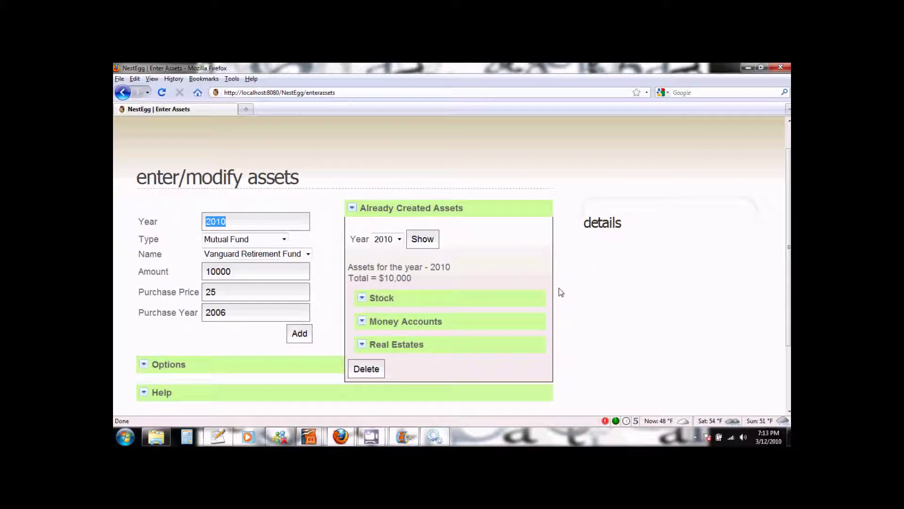
click(397, 302)
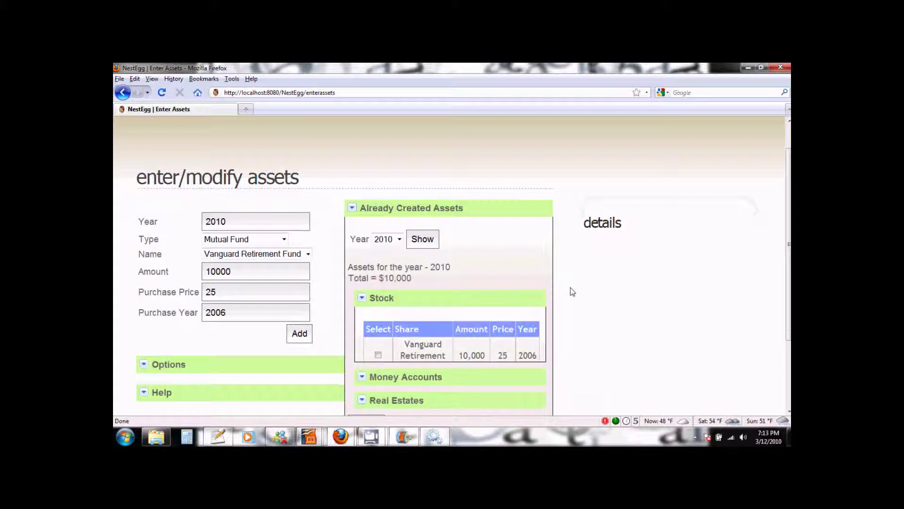
scroll(570, 291, down, 1)
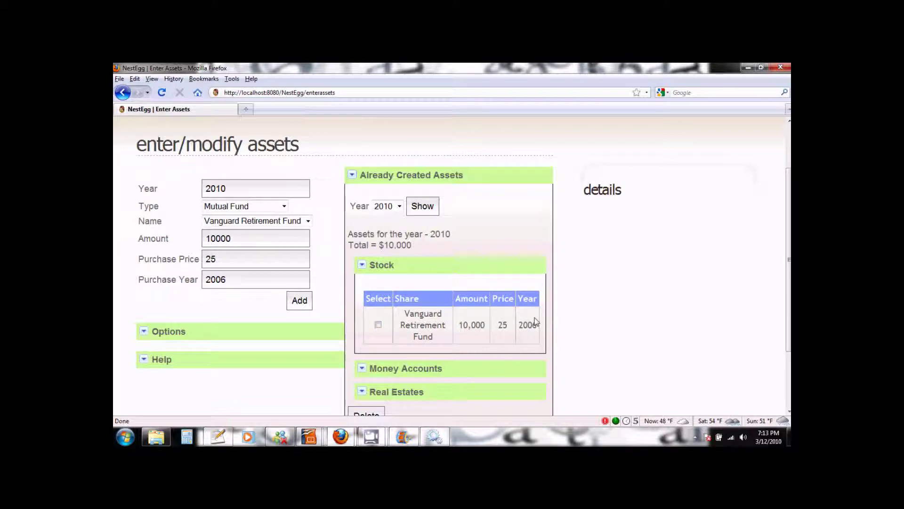
click(542, 264)
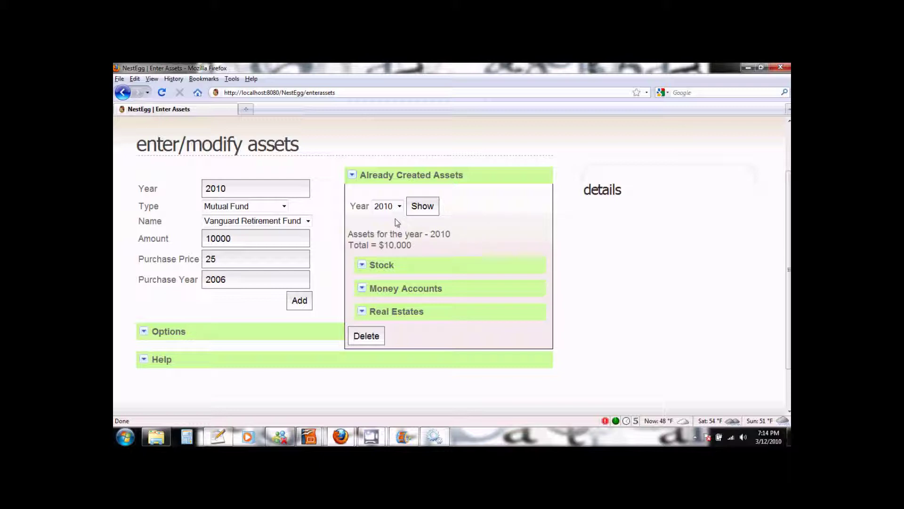
Show the already created assets for 2009 and expand the stock list to review its entries.
click(399, 206)
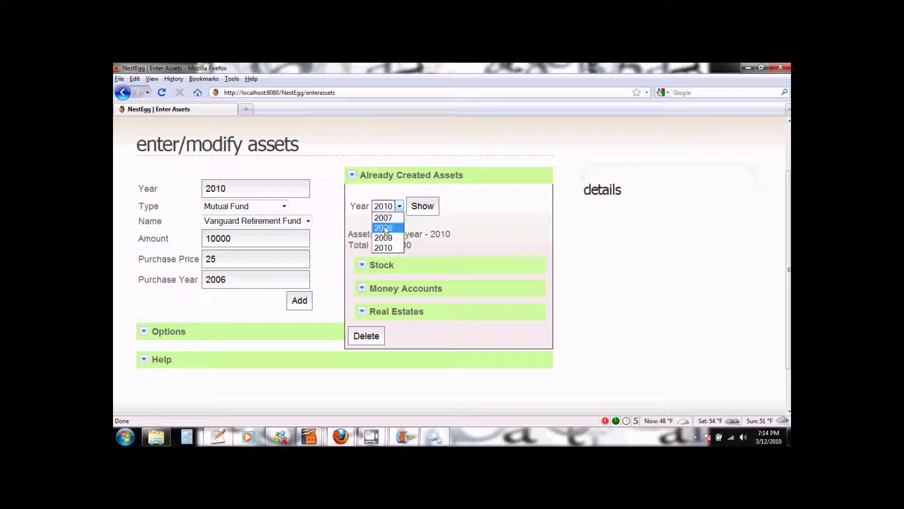
click(381, 238)
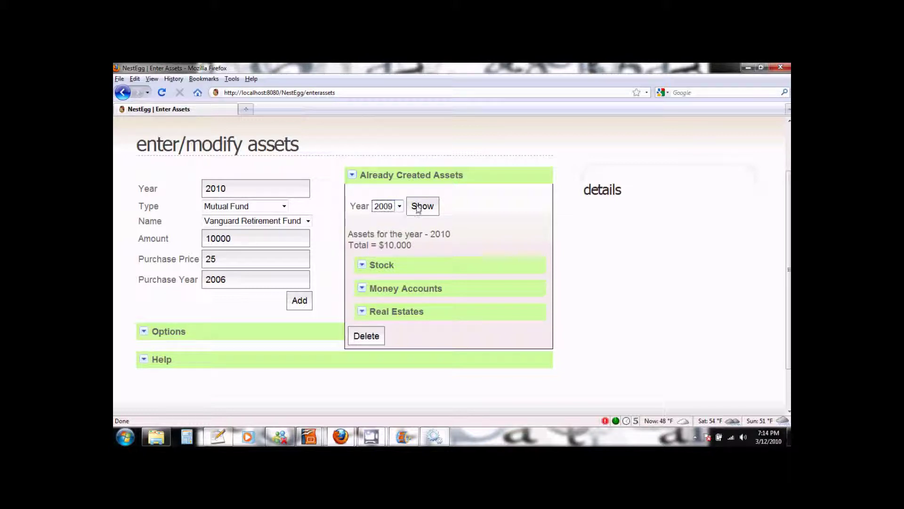
click(420, 208)
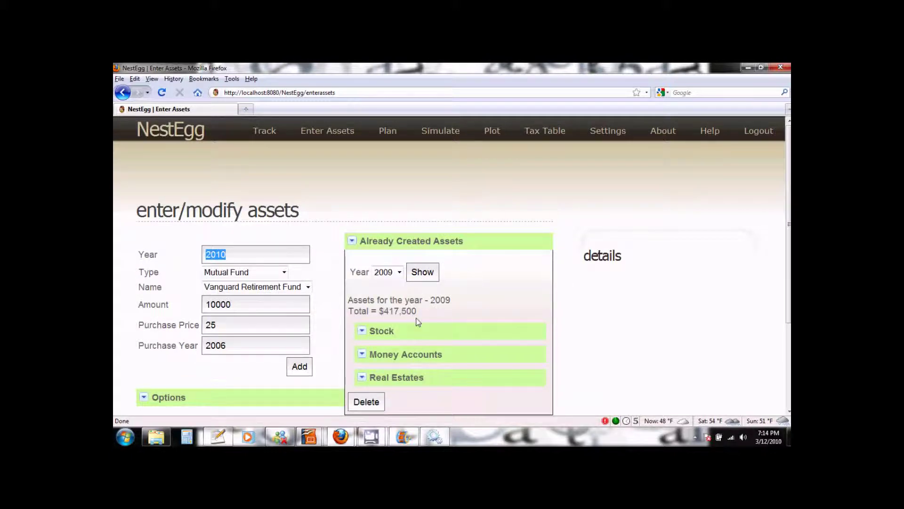
scroll(587, 313, down, 1)
click(442, 307)
scroll(549, 300, down, 1)
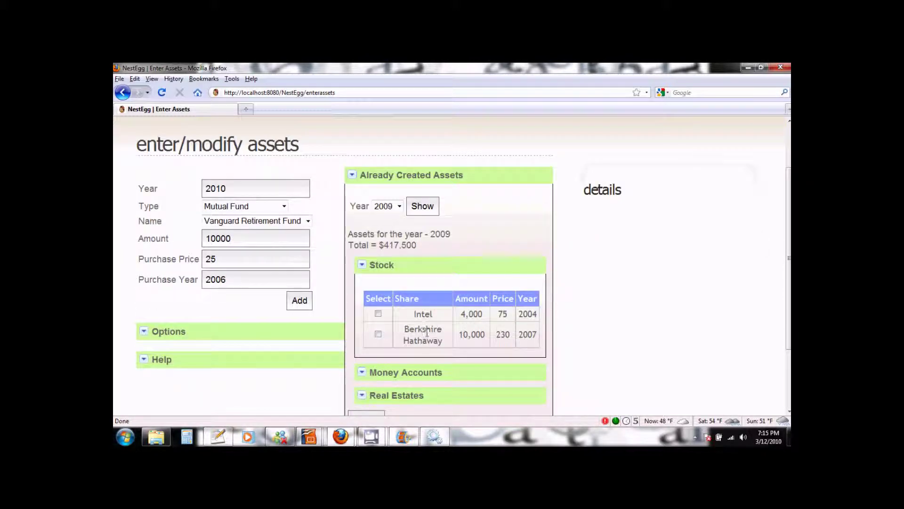
scroll(547, 324, down, 1)
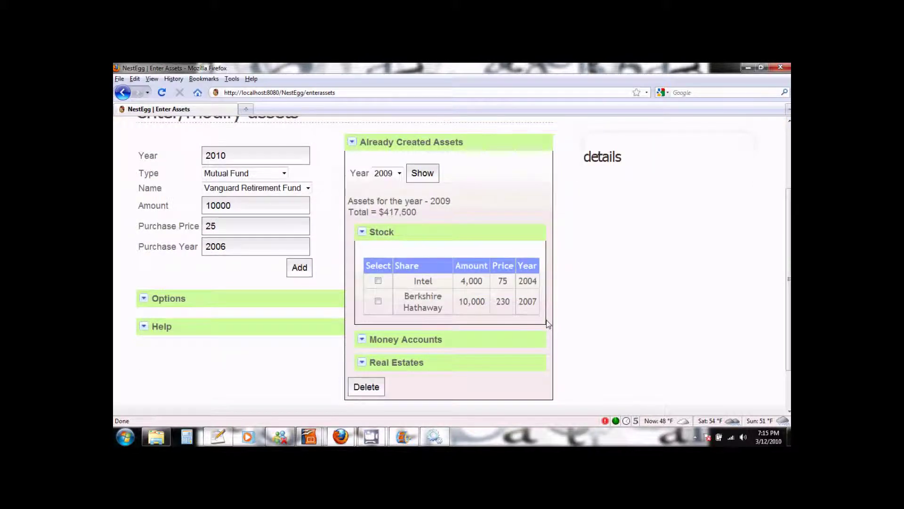
Expand the money accounts and real estate lists for 2009 and review their entries.
click(417, 340)
scroll(546, 324, down, 1)
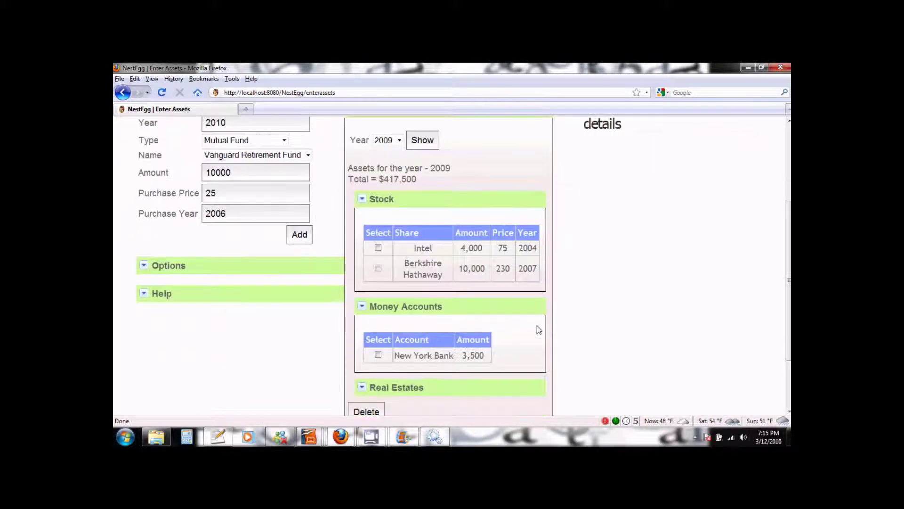
scroll(541, 356, down, 1)
click(445, 356)
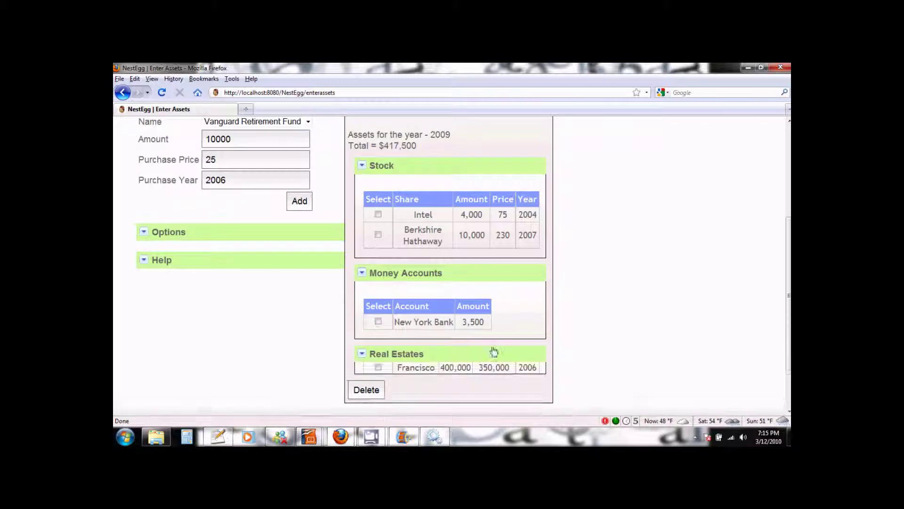
scroll(577, 339, down, 1)
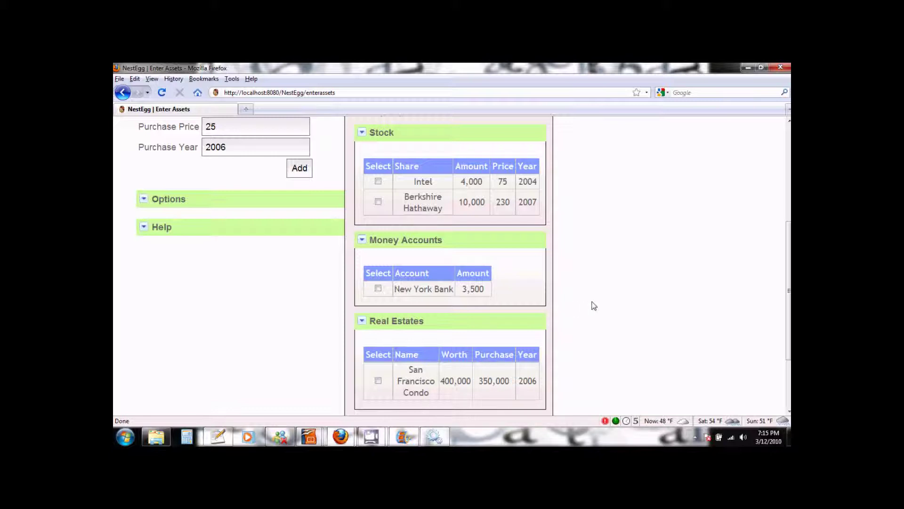
scroll(593, 306, up, 5)
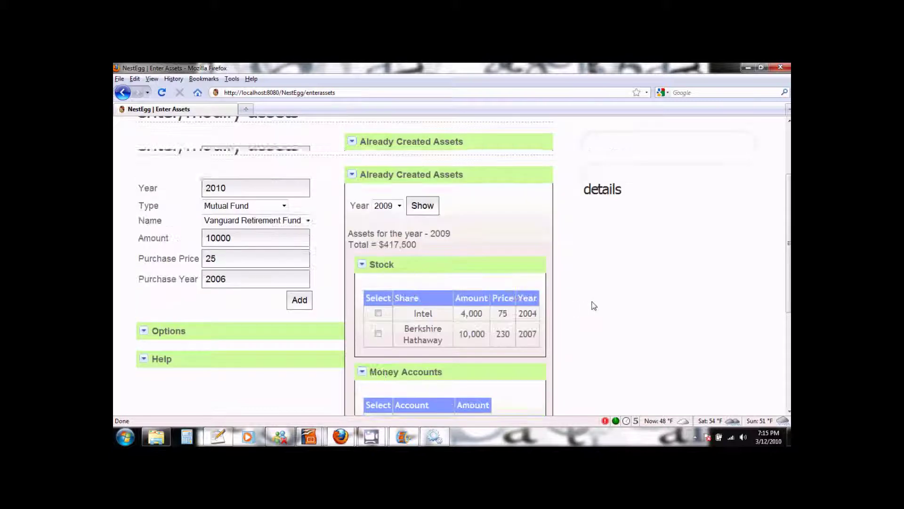
scroll(594, 306, up, 3)
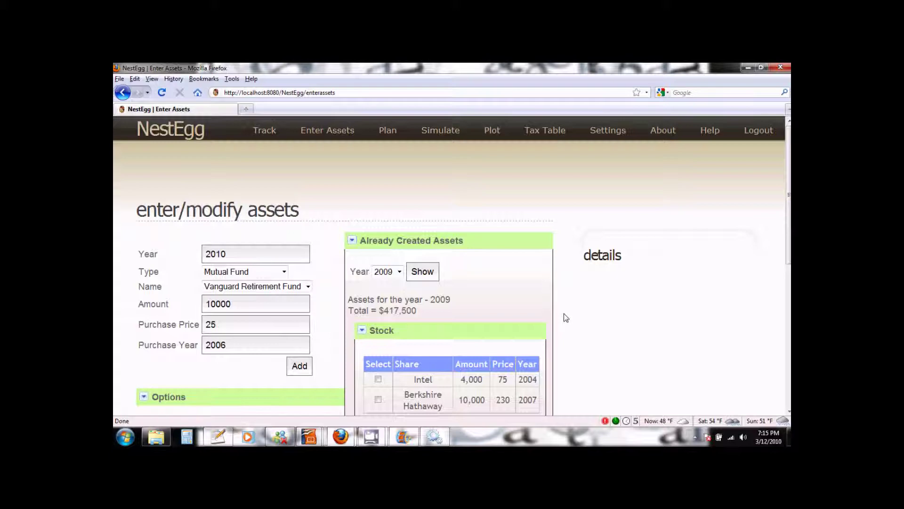
Go to the asset plotting page and load the assets from year 2006 to 2009.
click(496, 139)
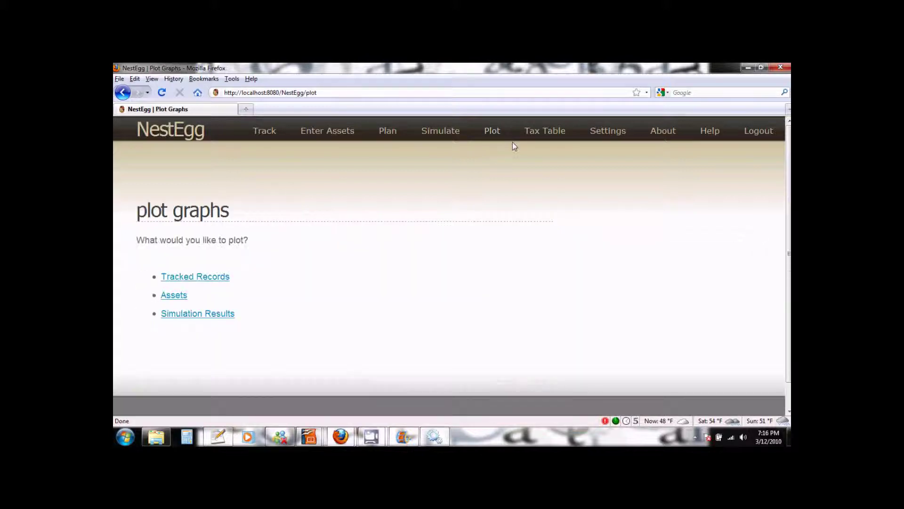
click(177, 298)
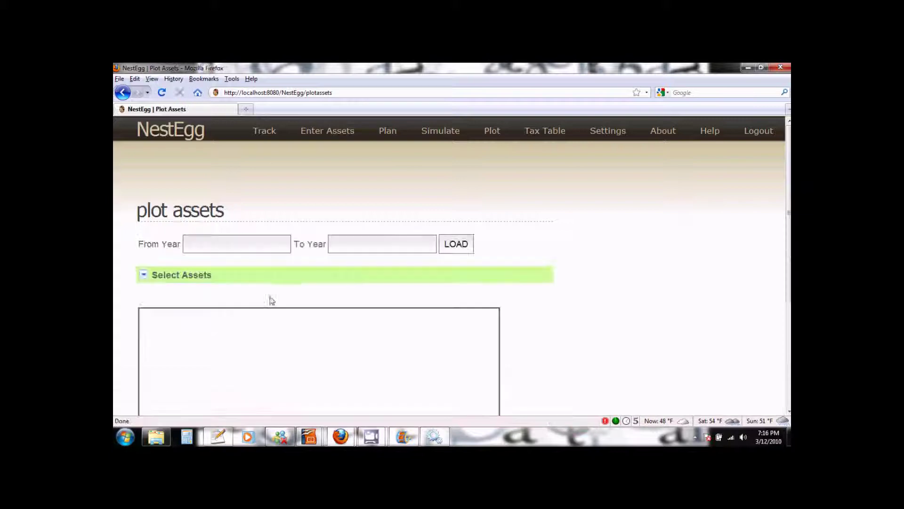
click(218, 244)
text(2006)
click(339, 243)
text(2009)
click(455, 251)
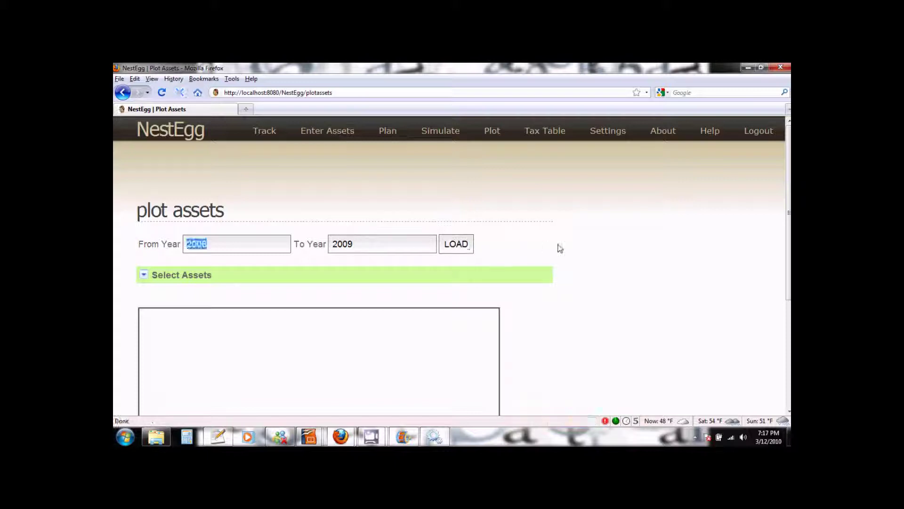
Expand the asset selection and plot the NestEgg total for the loaded years.
click(159, 277)
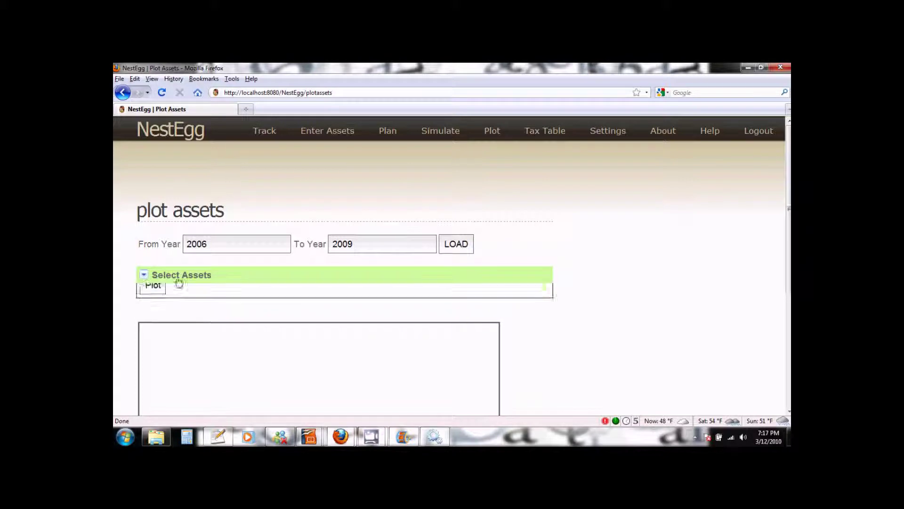
scroll(577, 298, down, 1)
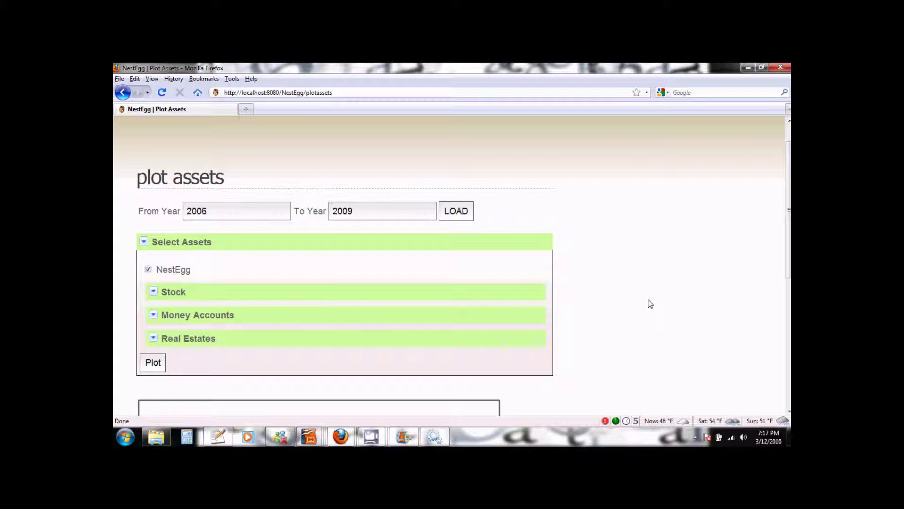
scroll(651, 304, down, 1)
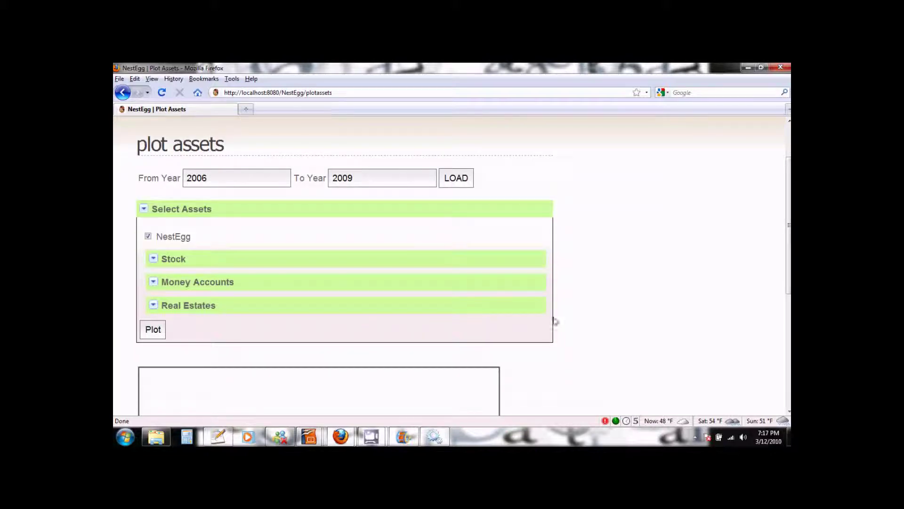
click(153, 330)
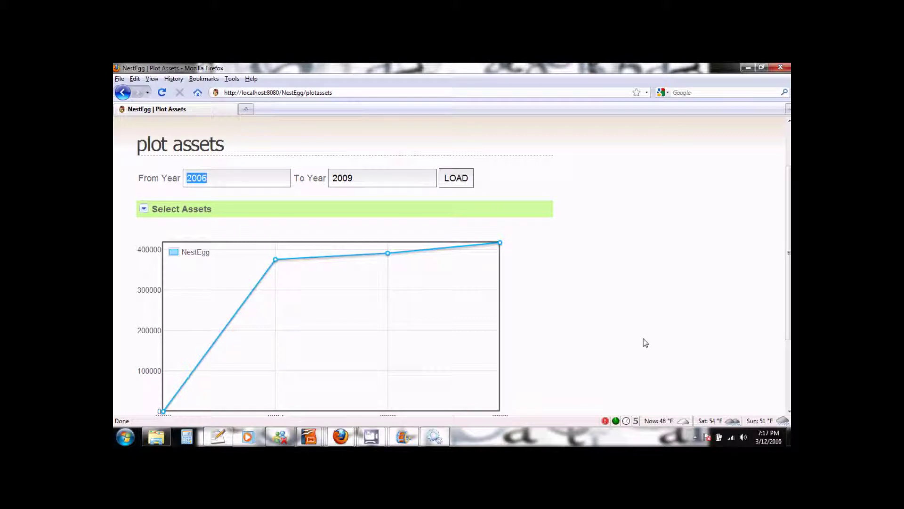
scroll(646, 343, down, 1)
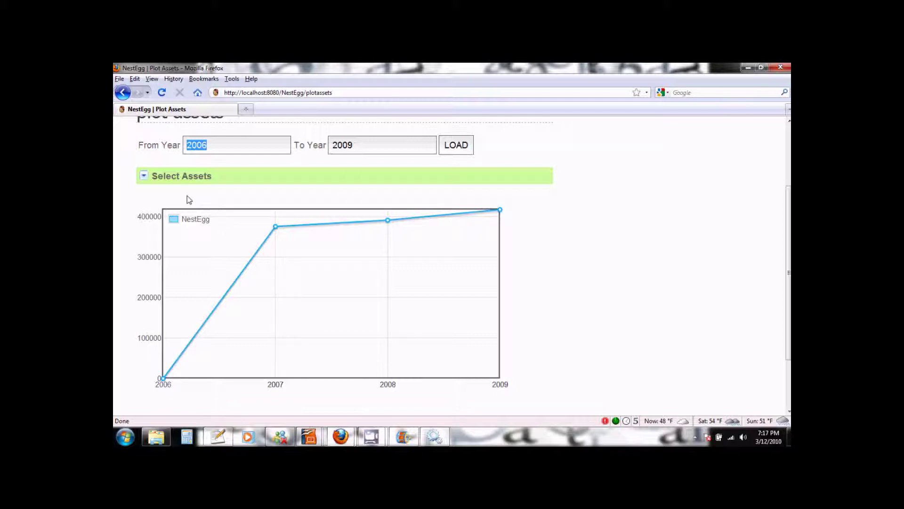
Deselect NestEgg, select the Intel share under stocks instead, and plot it.
click(170, 181)
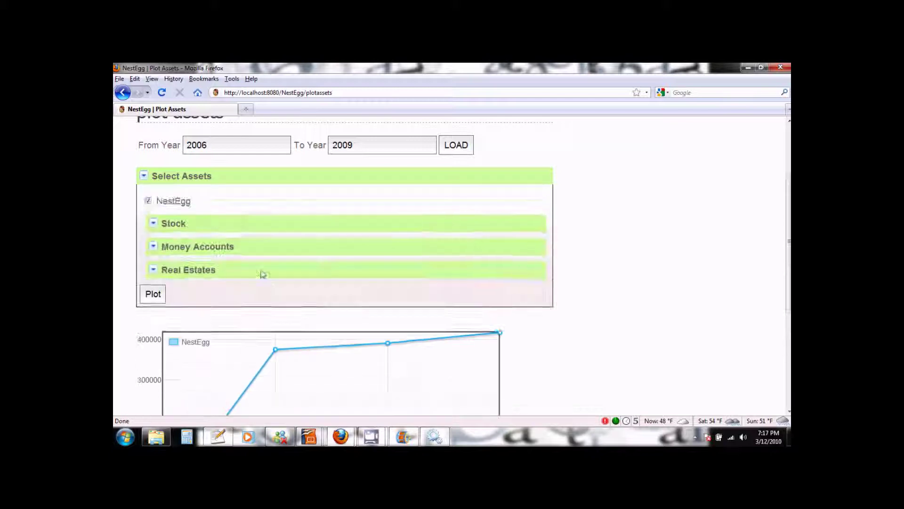
click(148, 205)
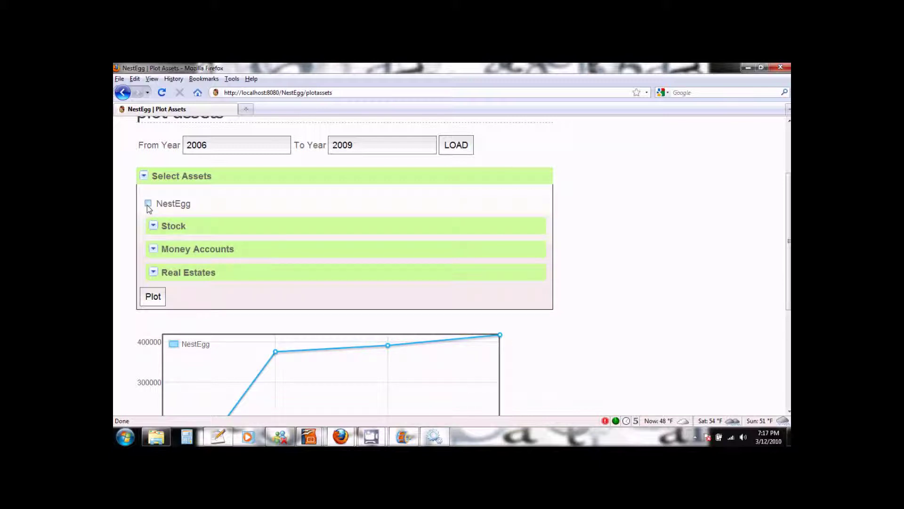
click(171, 225)
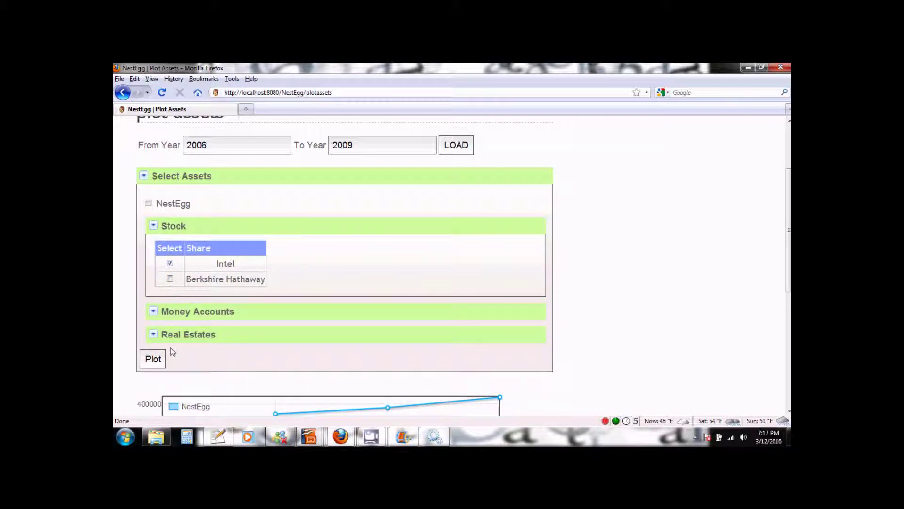
click(163, 363)
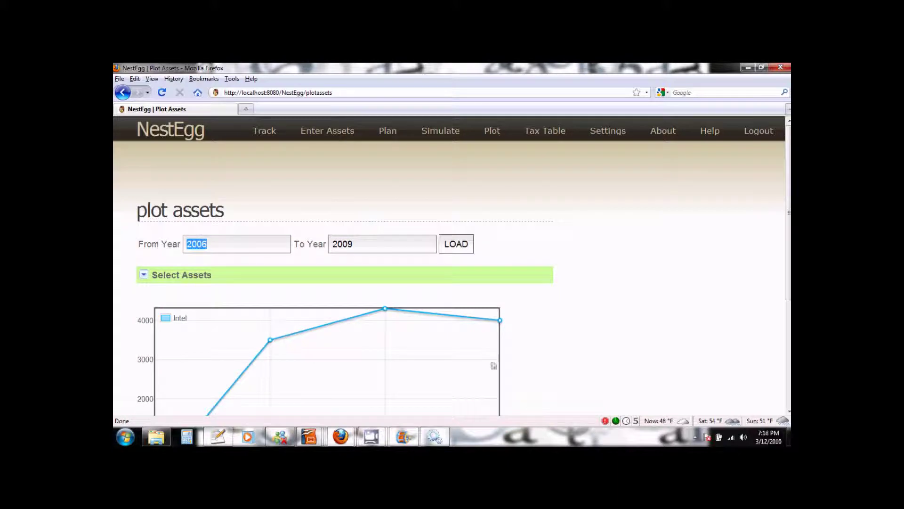
Examine the Intel share's plotted values across the years 2006 to 2009.
scroll(509, 361, down, 3)
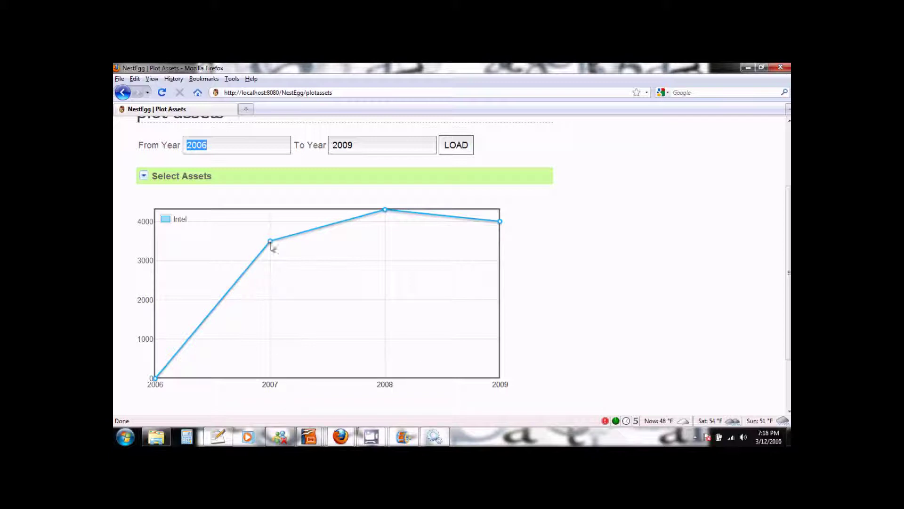
mouse_move(276, 244)
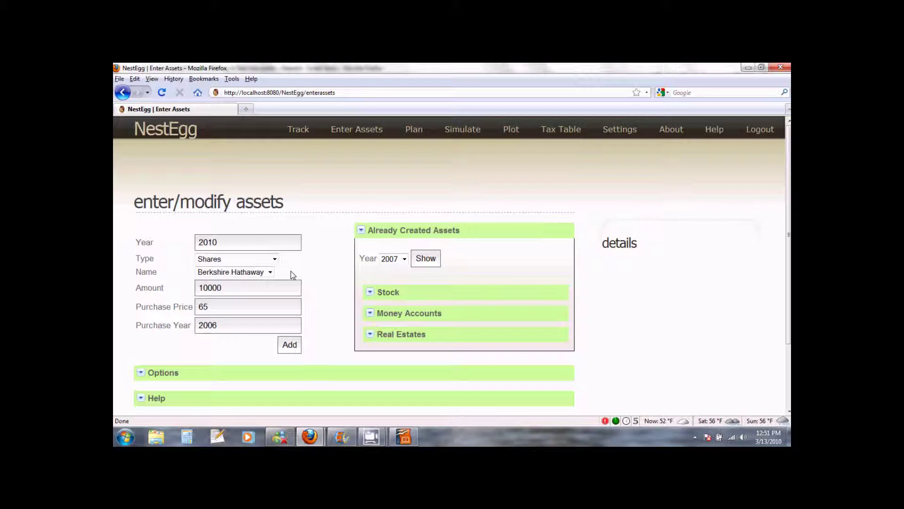
Check which share names the asset entry form offers, and expand the form's Options section.
click(271, 272)
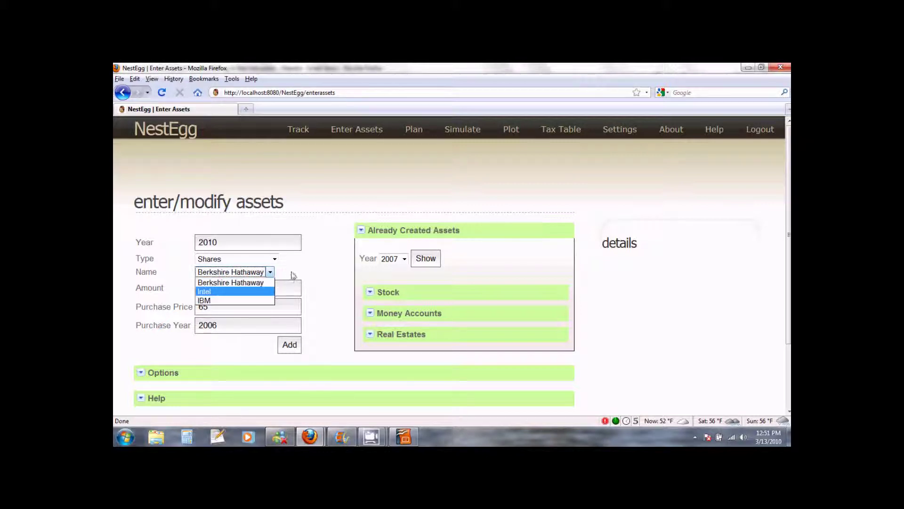
key(Escape)
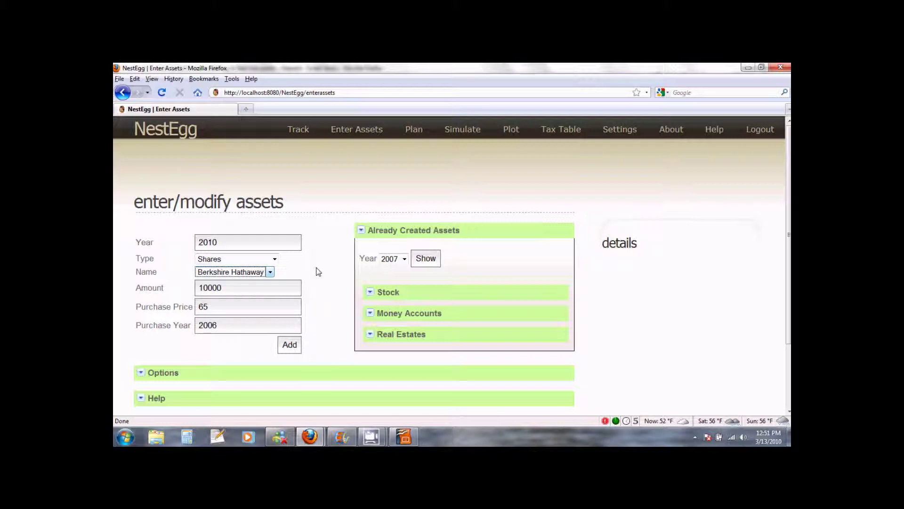
scroll(318, 272, down, 1)
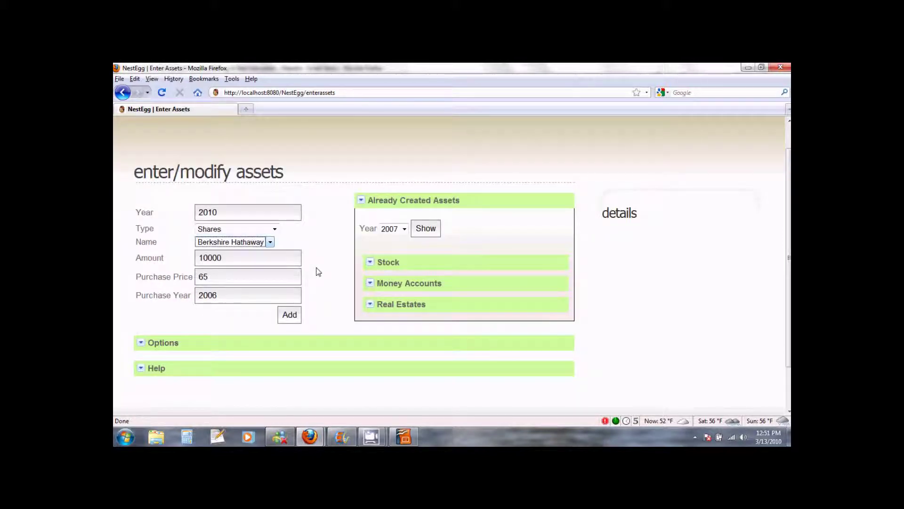
click(170, 349)
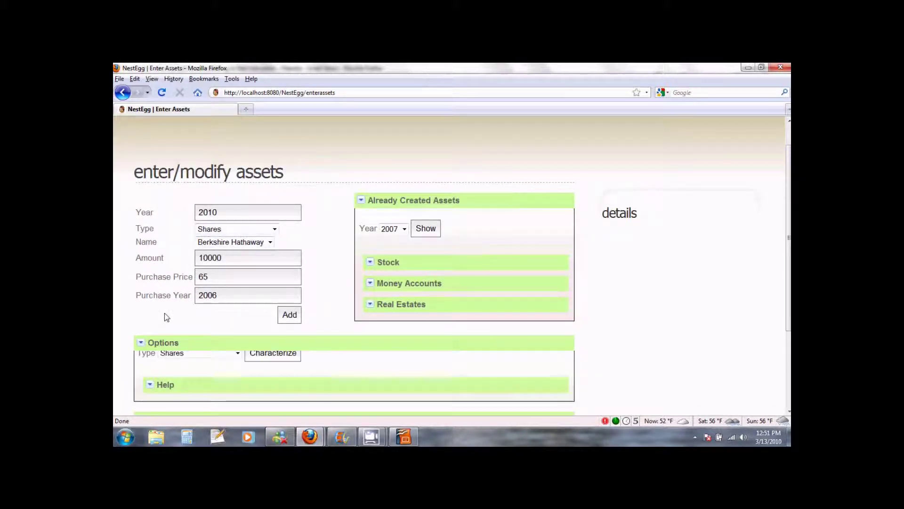